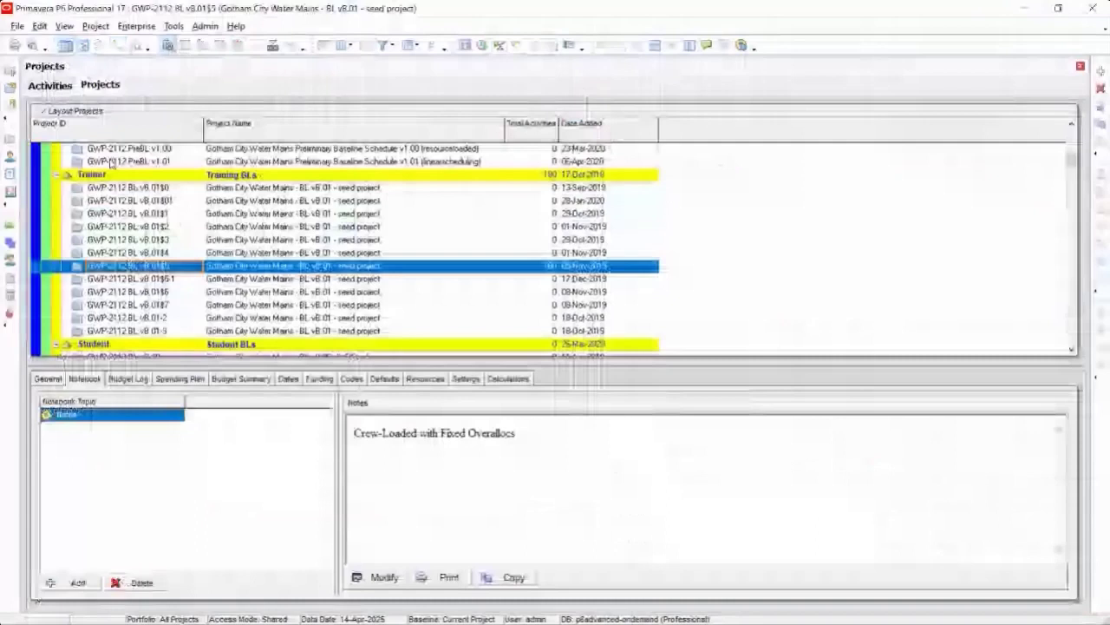
- Scroll the projects list down to the WebinarQ&A group to reveal Example-1
scroll(111, 164, down, 10)
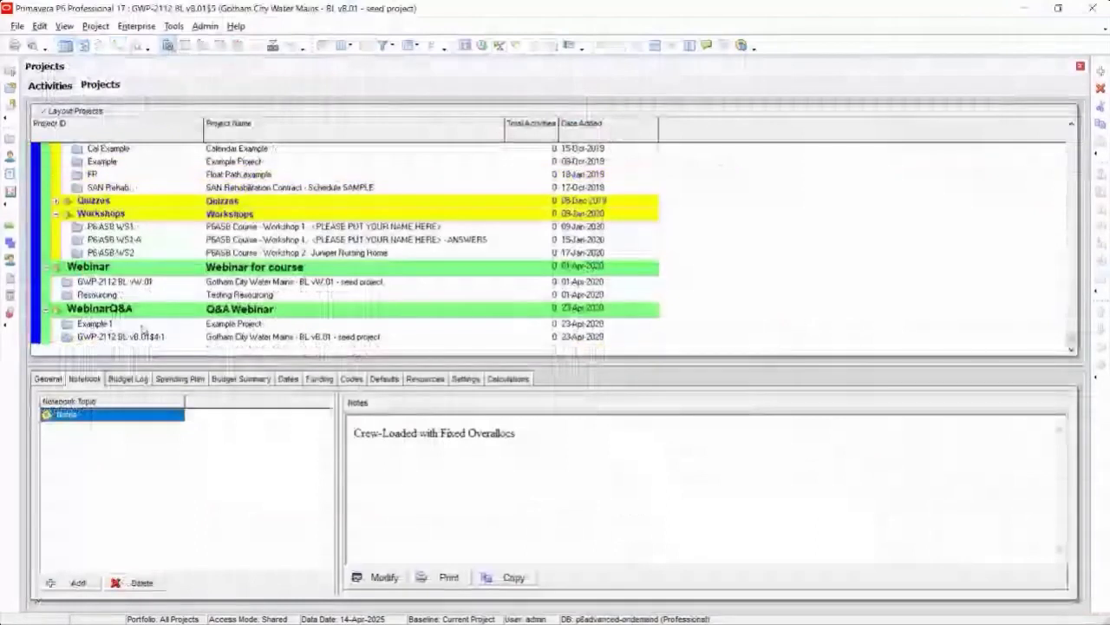
- Open Example-1 and mark activity A as finished in its Status details
double_click(141, 326)
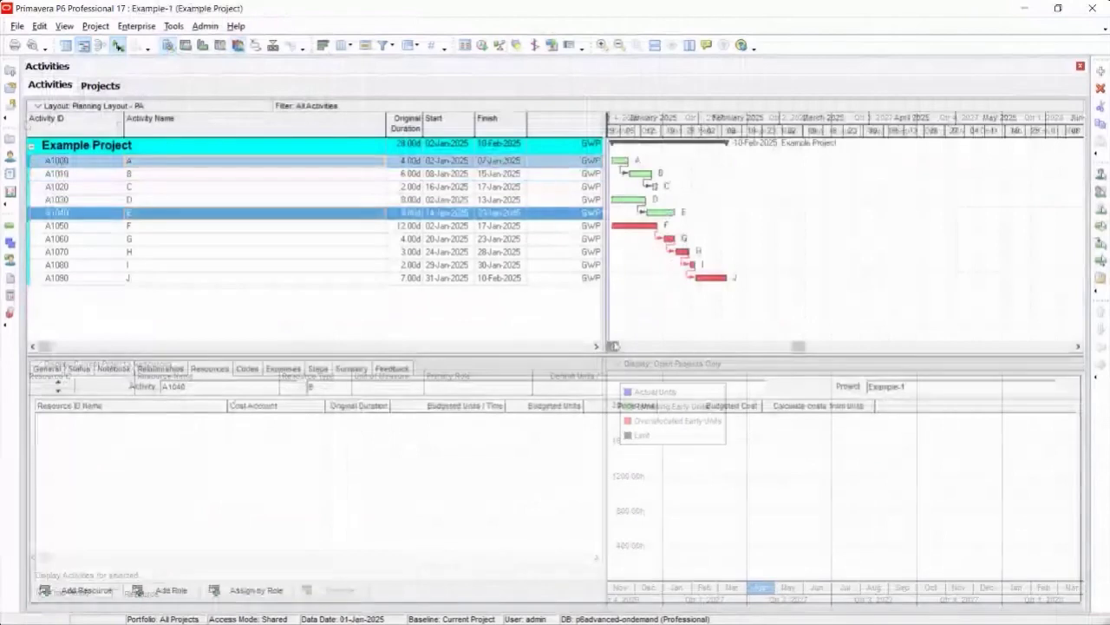
click(369, 227)
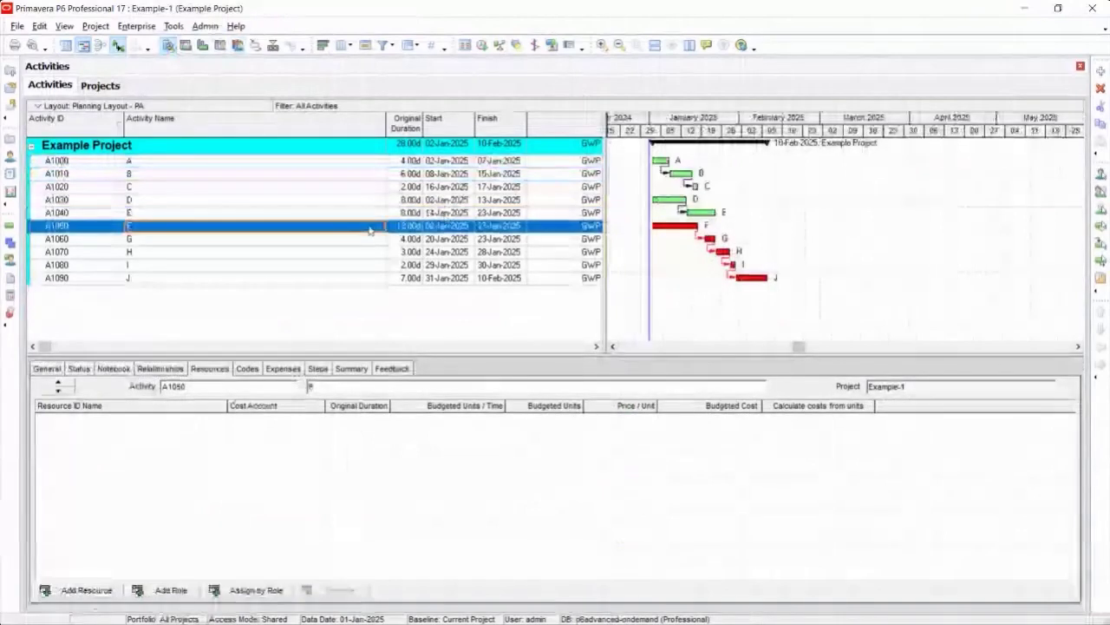
click(208, 161)
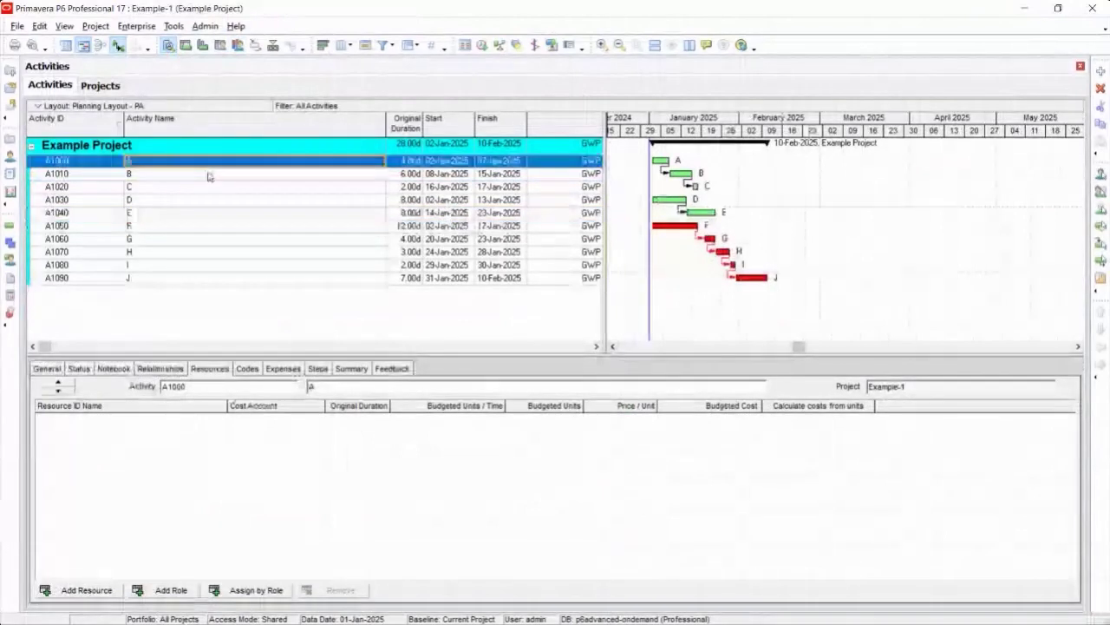
click(75, 368)
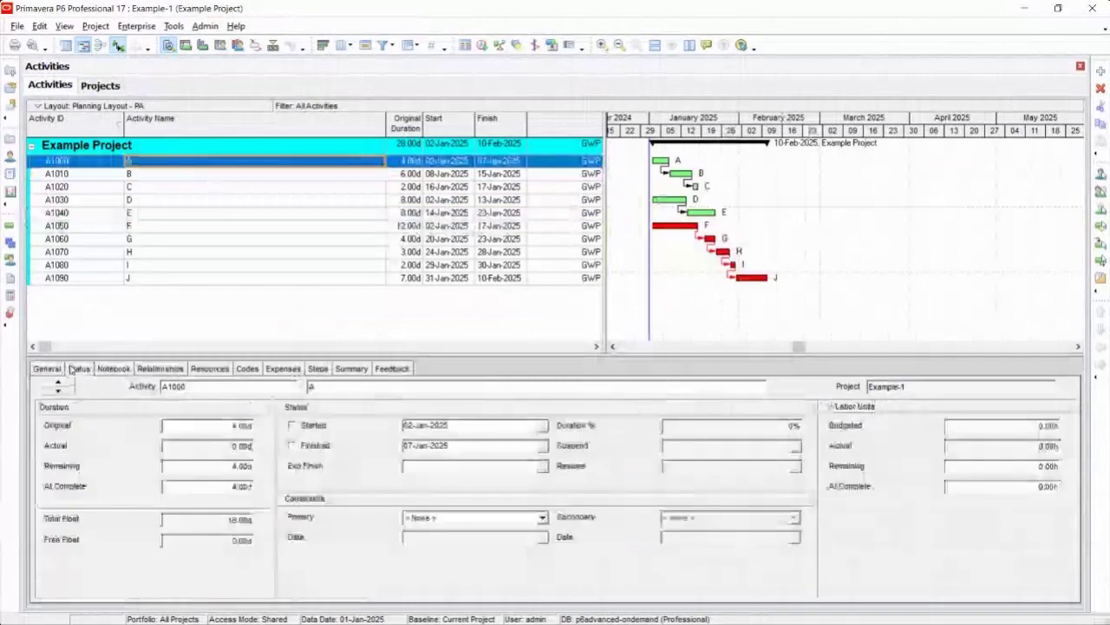
drag(251, 353, 250, 332)
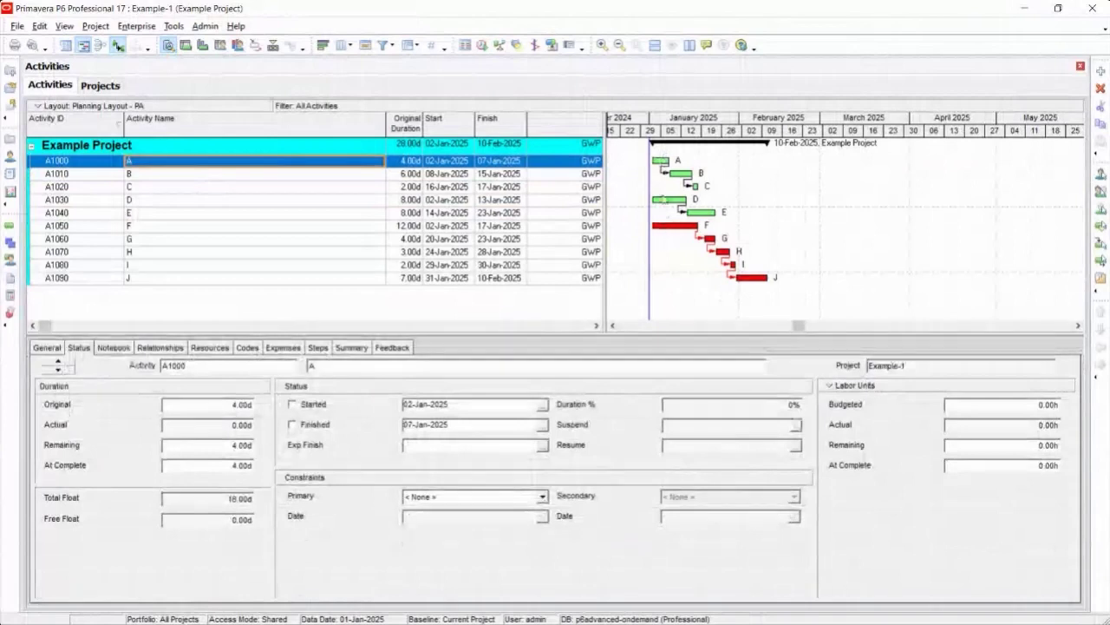
click(303, 425)
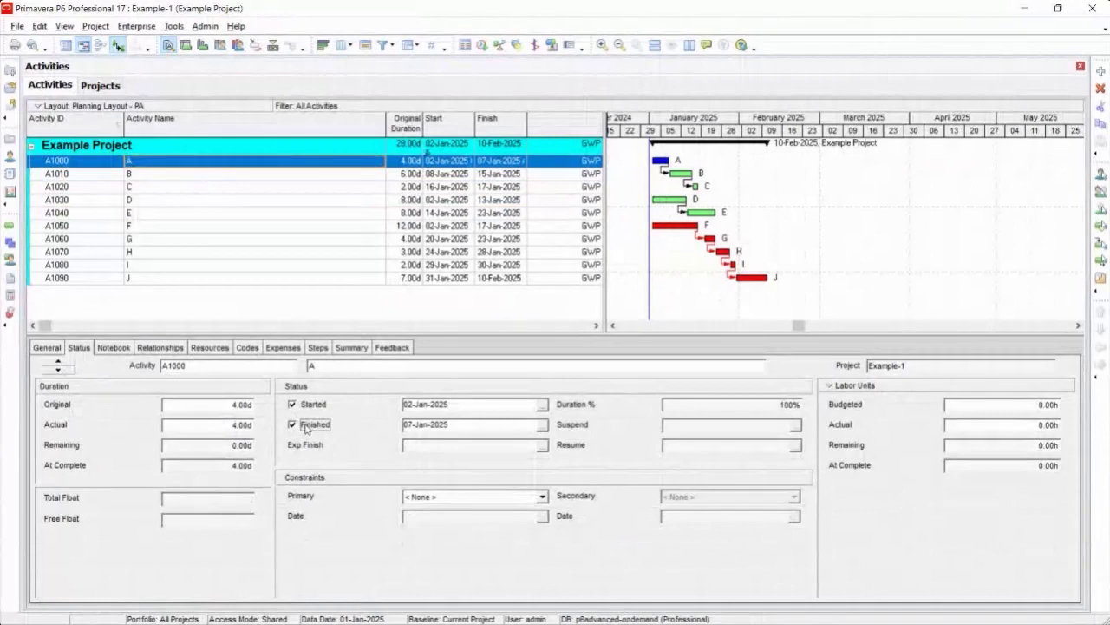
- Mark activities D, F and C as finished and select activity H
click(311, 201)
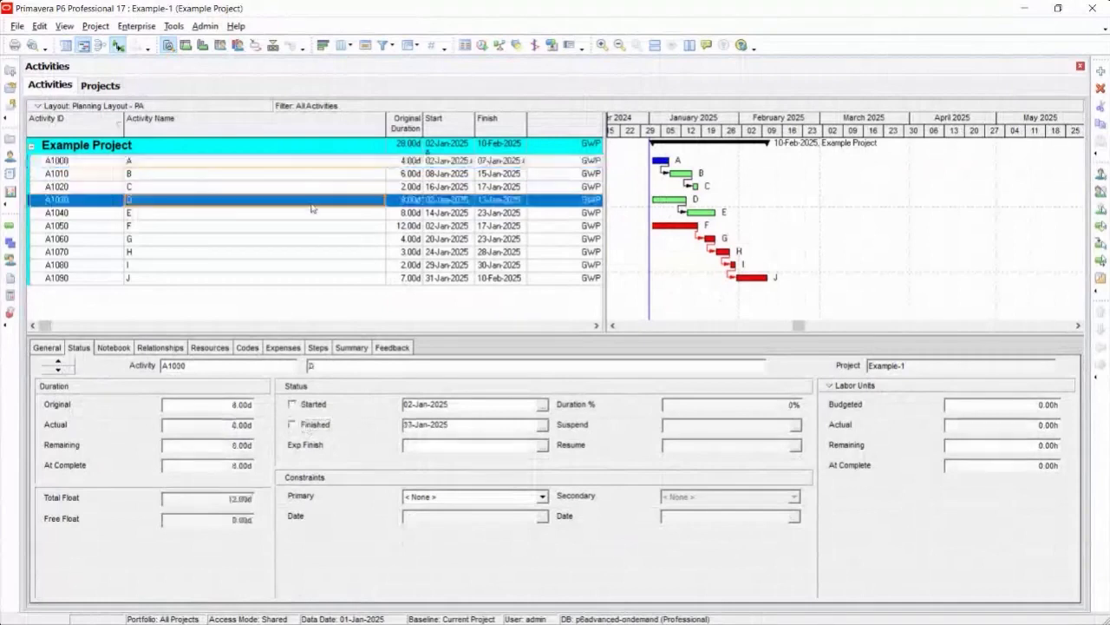
click(305, 425)
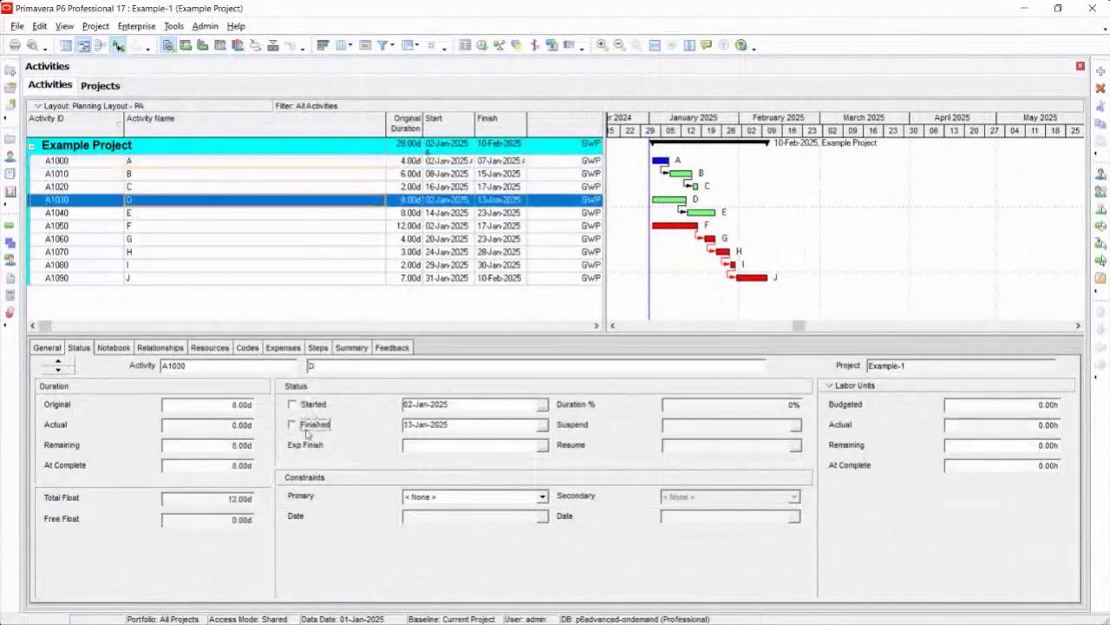
click(284, 227)
click(292, 425)
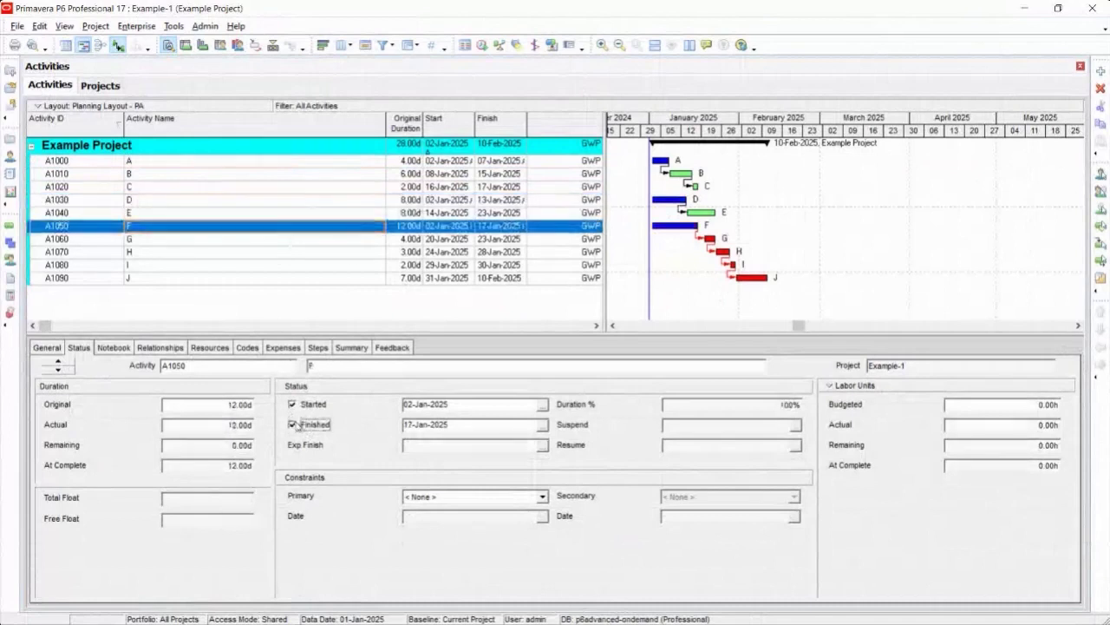
click(250, 176)
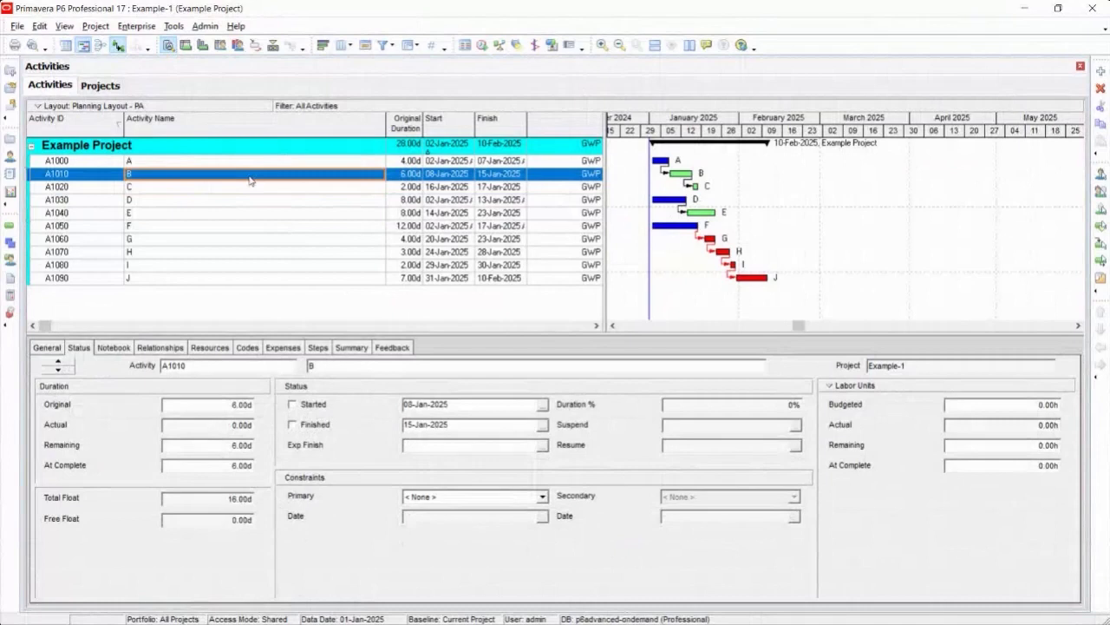
click(253, 188)
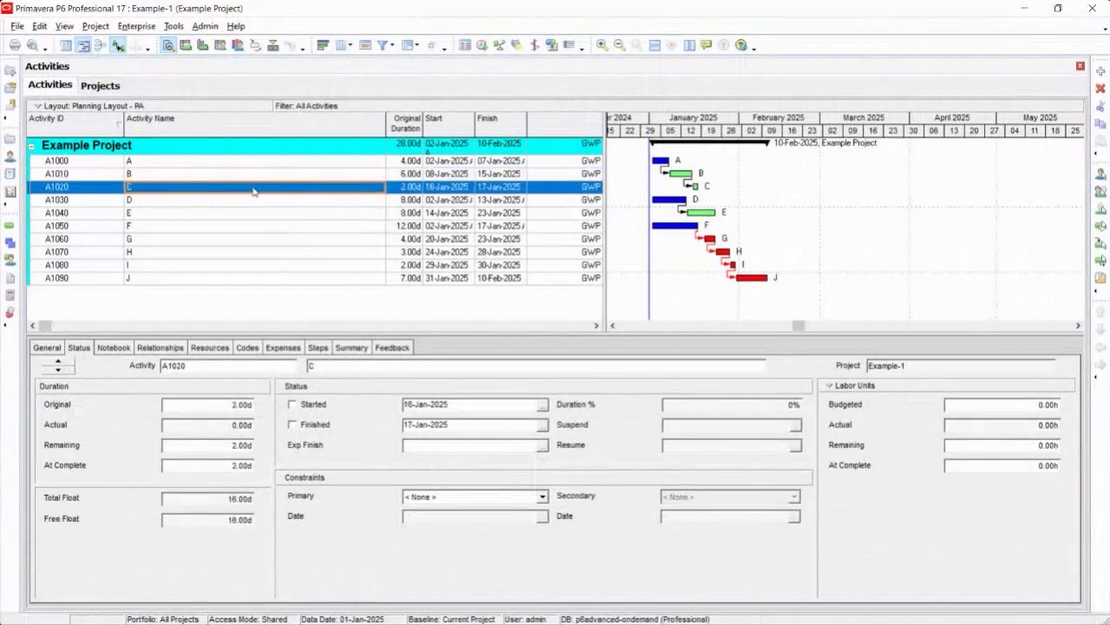
click(292, 424)
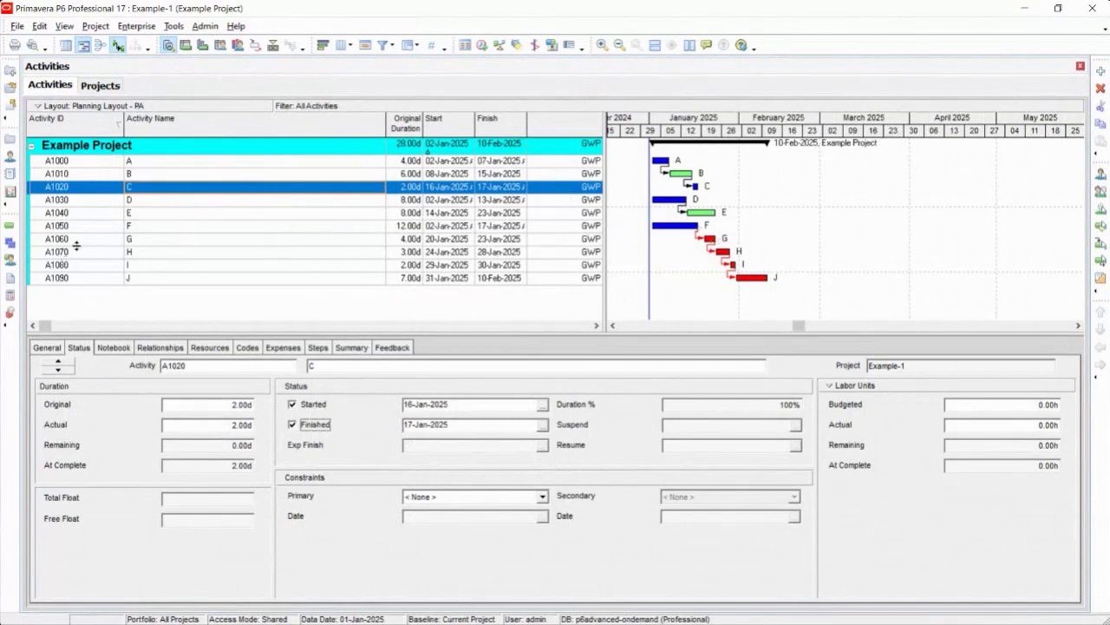
click(152, 253)
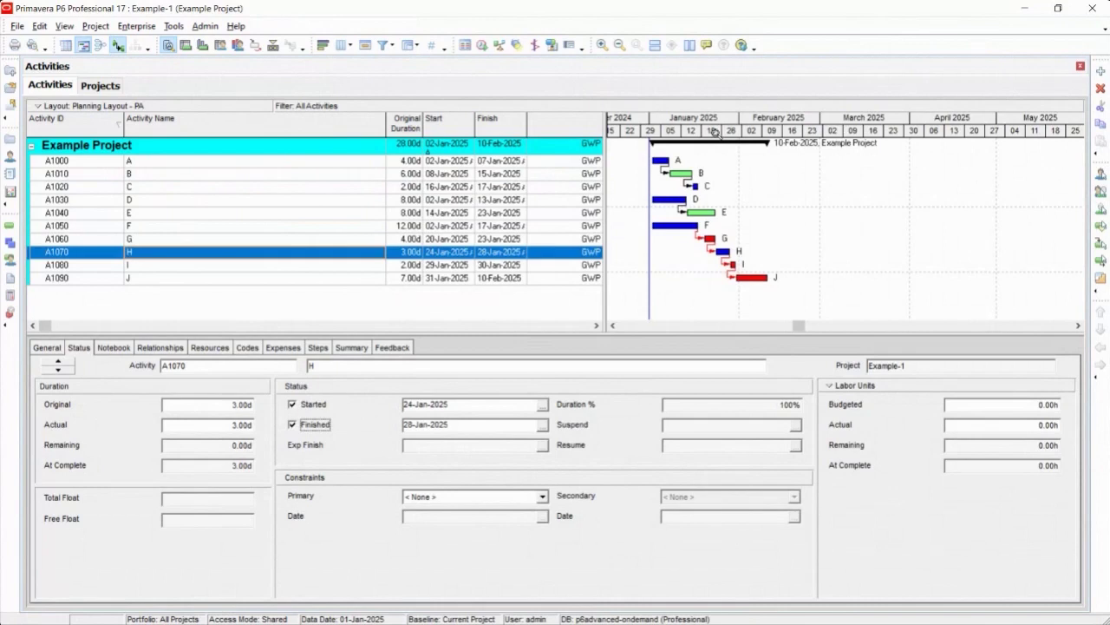
- Zoom the Gantt timescale to days from mid-January and bring up the Schedule dialog
click(602, 46)
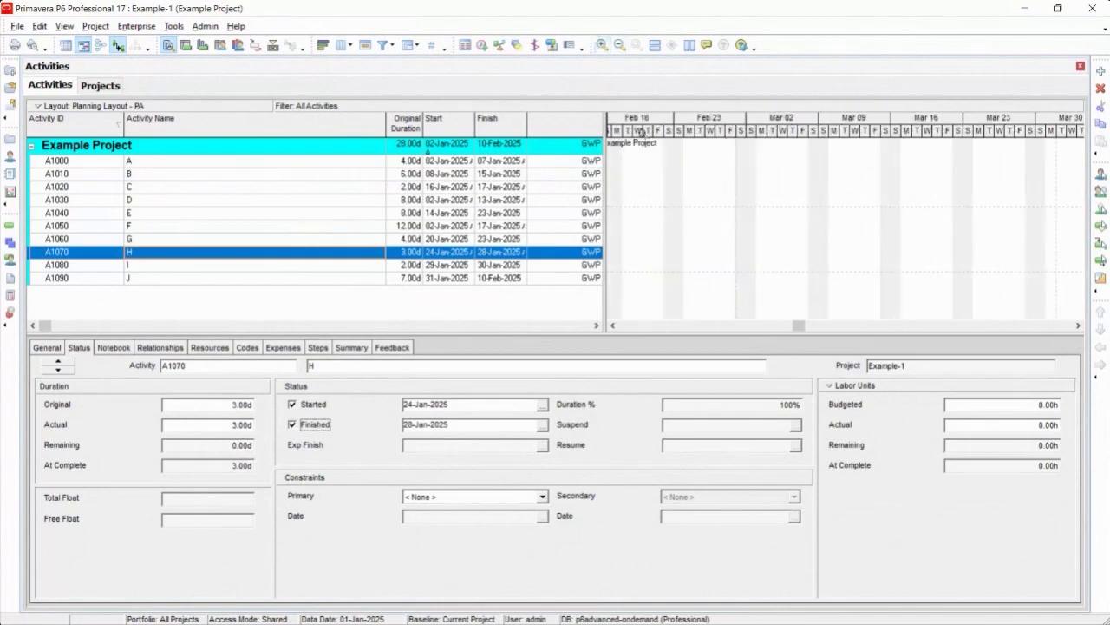
click(613, 325)
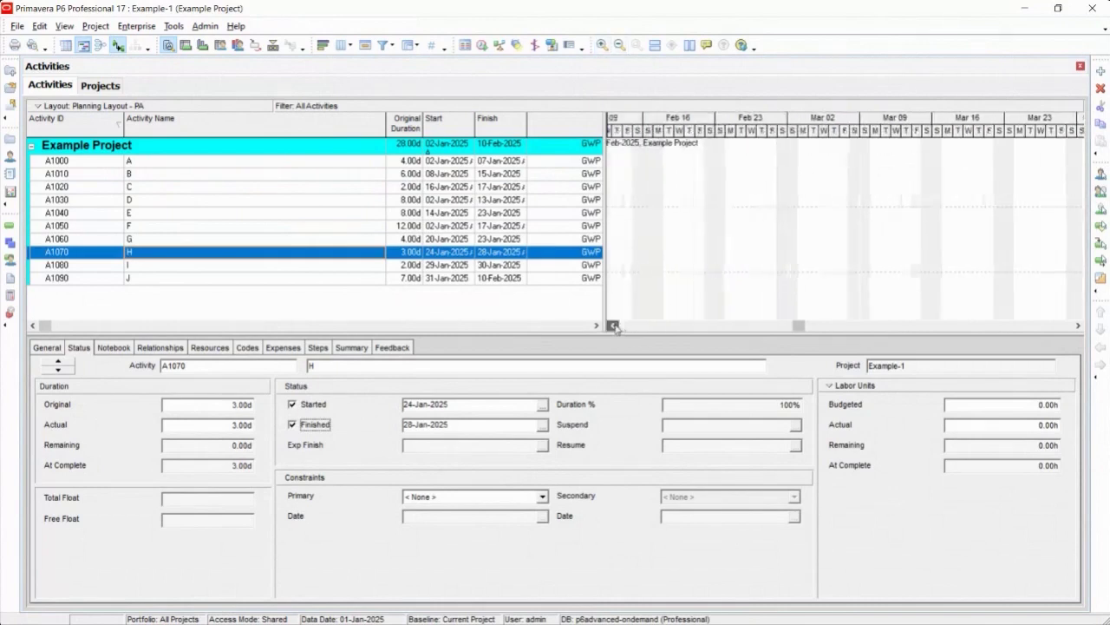
drag(614, 325, 613, 326)
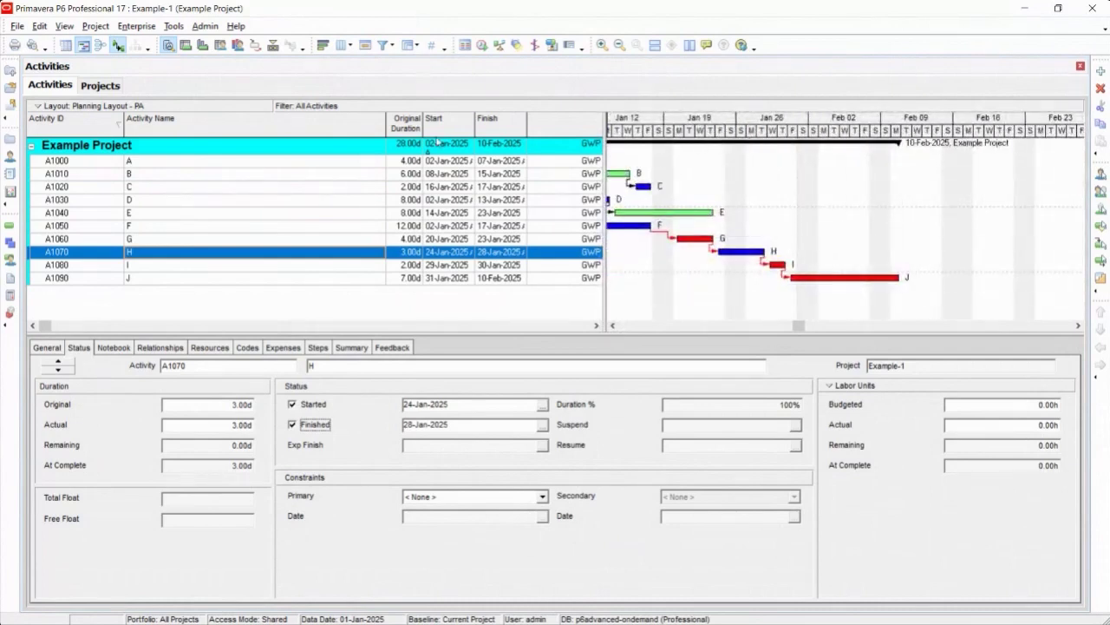
click(482, 45)
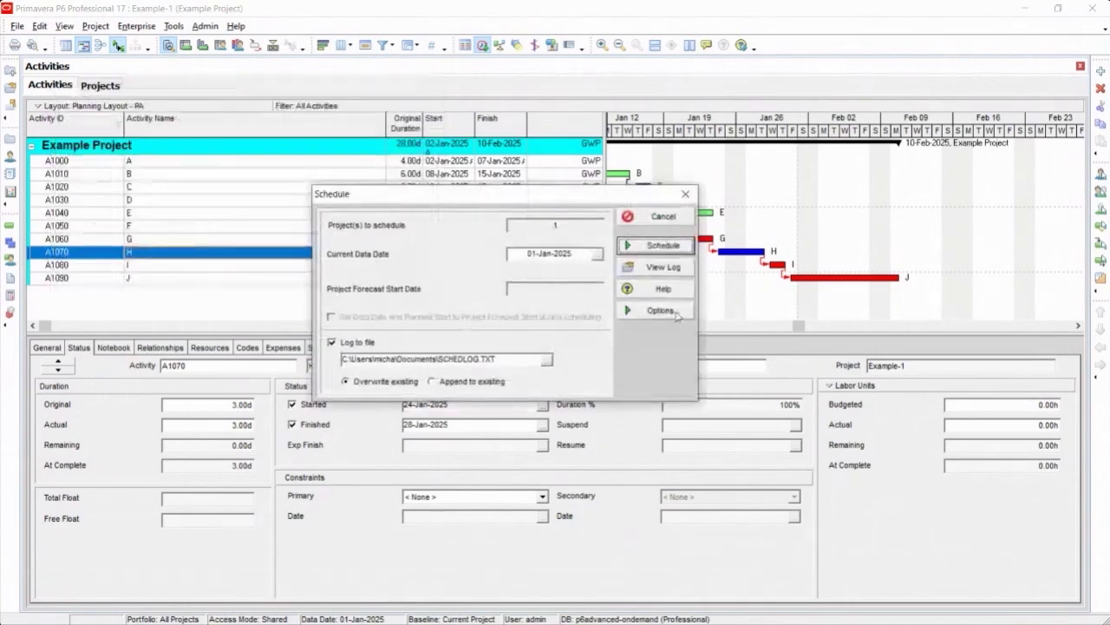
- Set the data date to 24-Jan-2025 and reschedule, moving the project finish to 11-Feb-2025
click(597, 254)
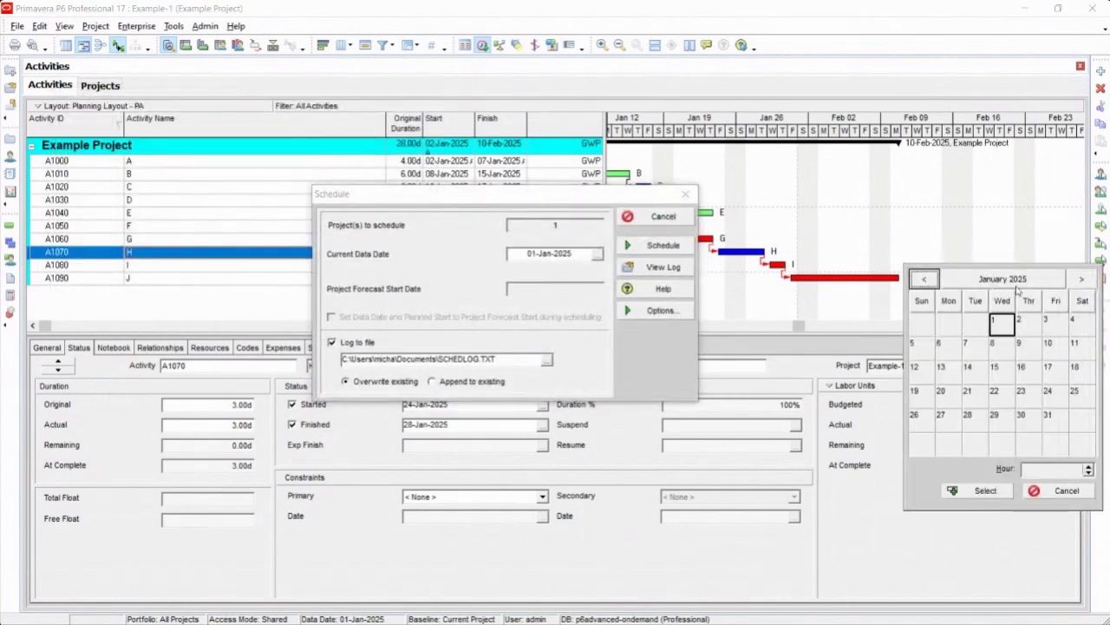
click(1054, 404)
click(964, 491)
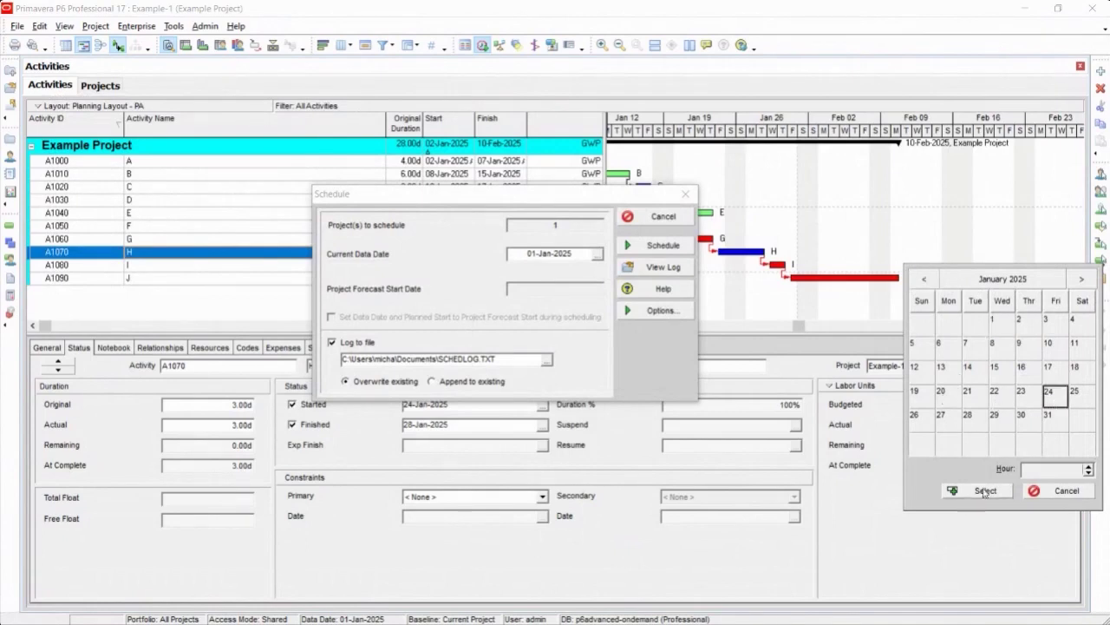
click(659, 312)
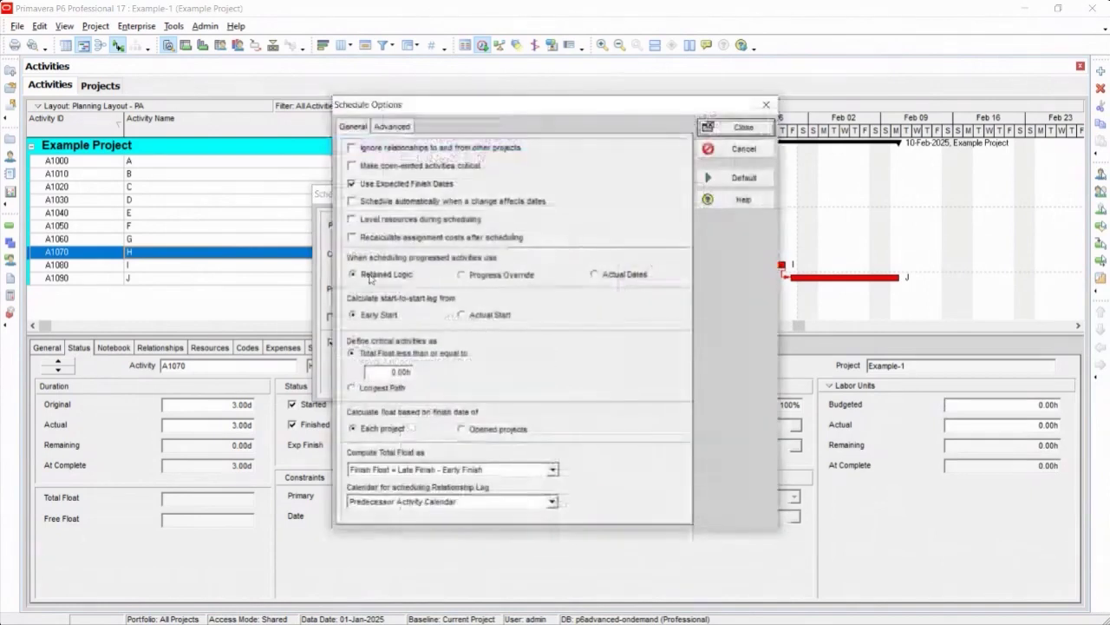
click(736, 128)
click(659, 219)
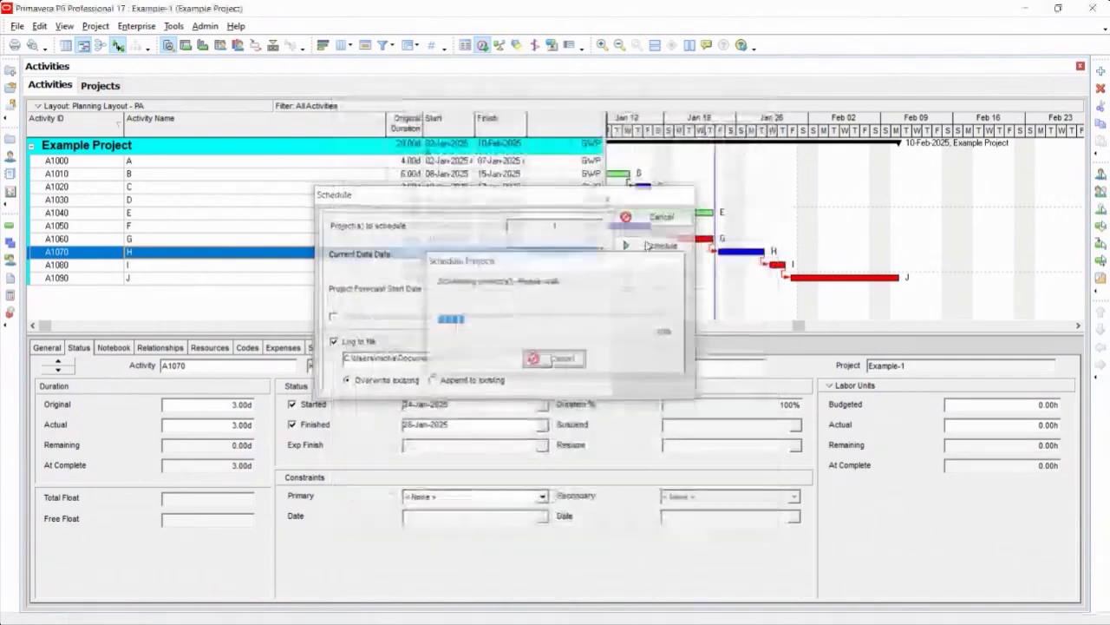
- Scroll the Gantt timeline back to late December and widen the Start column for full dates
click(613, 327)
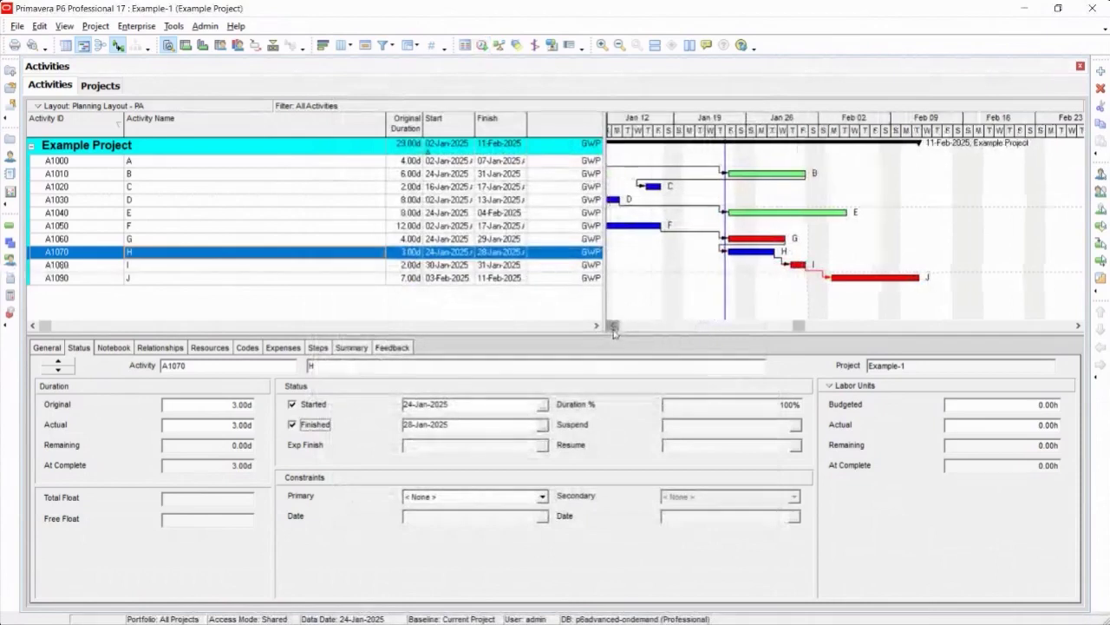
click(613, 327)
click(613, 327)
click(613, 327)
click(613, 327)
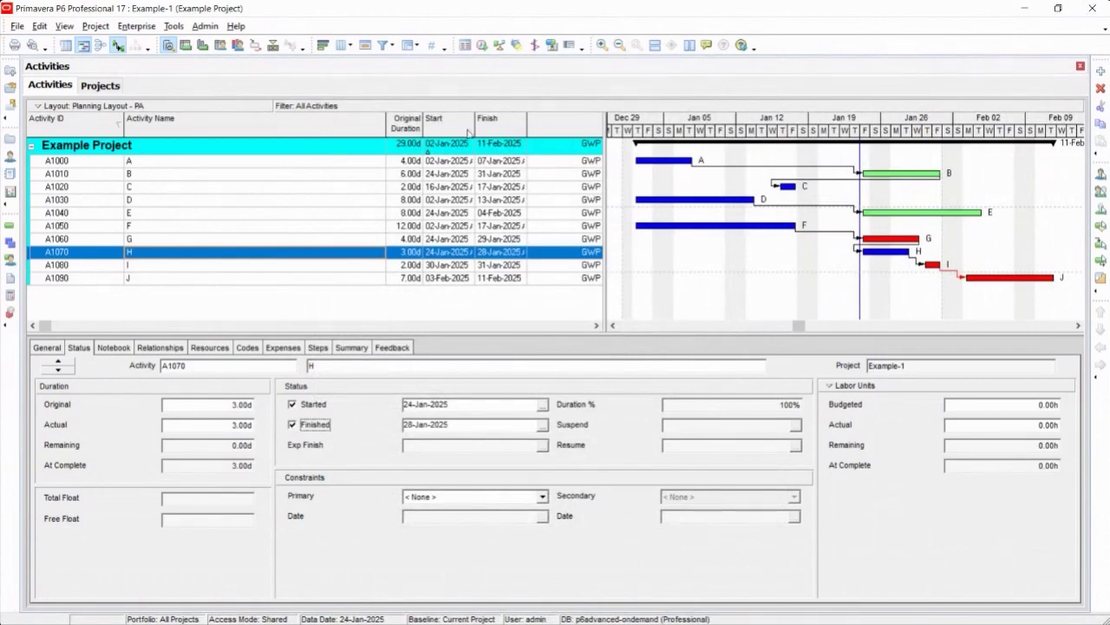
drag(476, 127, 556, 127)
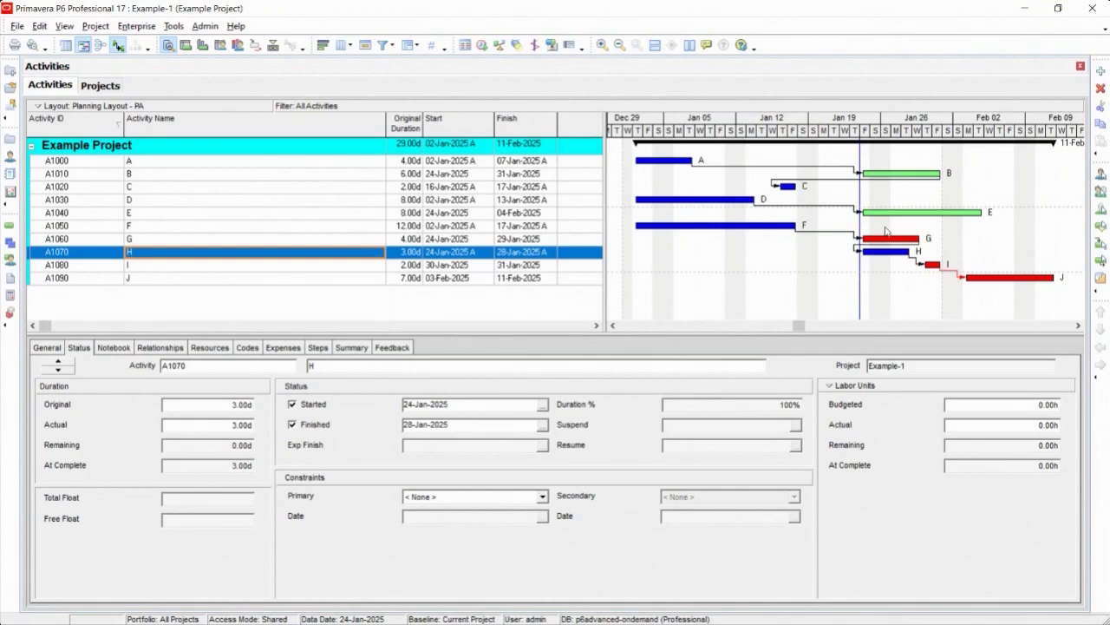
- Reschedule using Progress Override for progressed activities, finishing the project on 05-Feb-2025
click(482, 45)
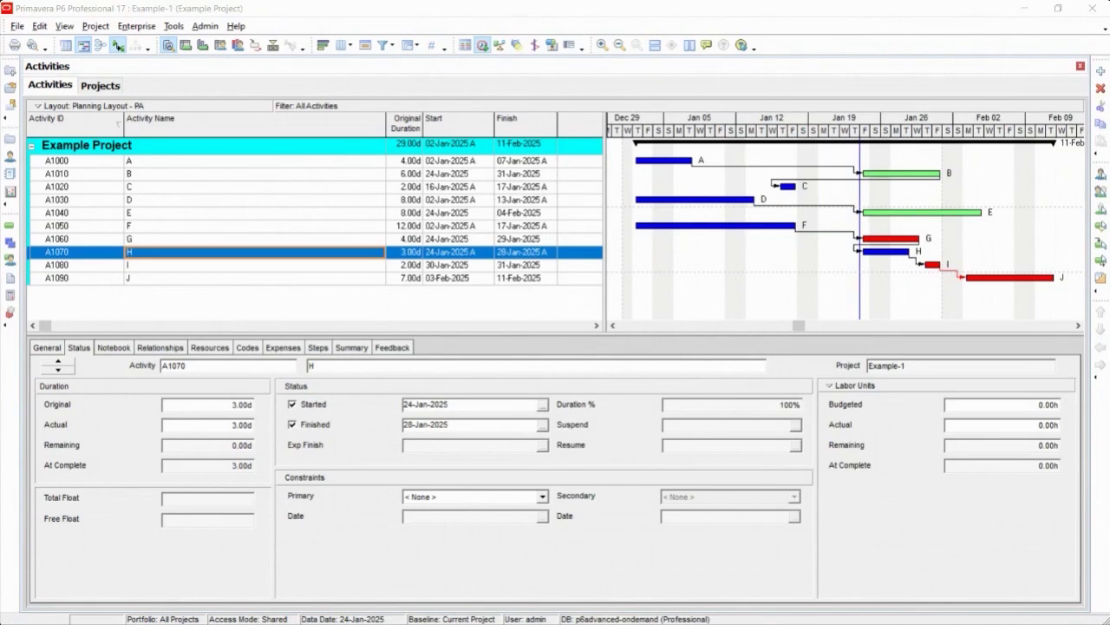
key(F9)
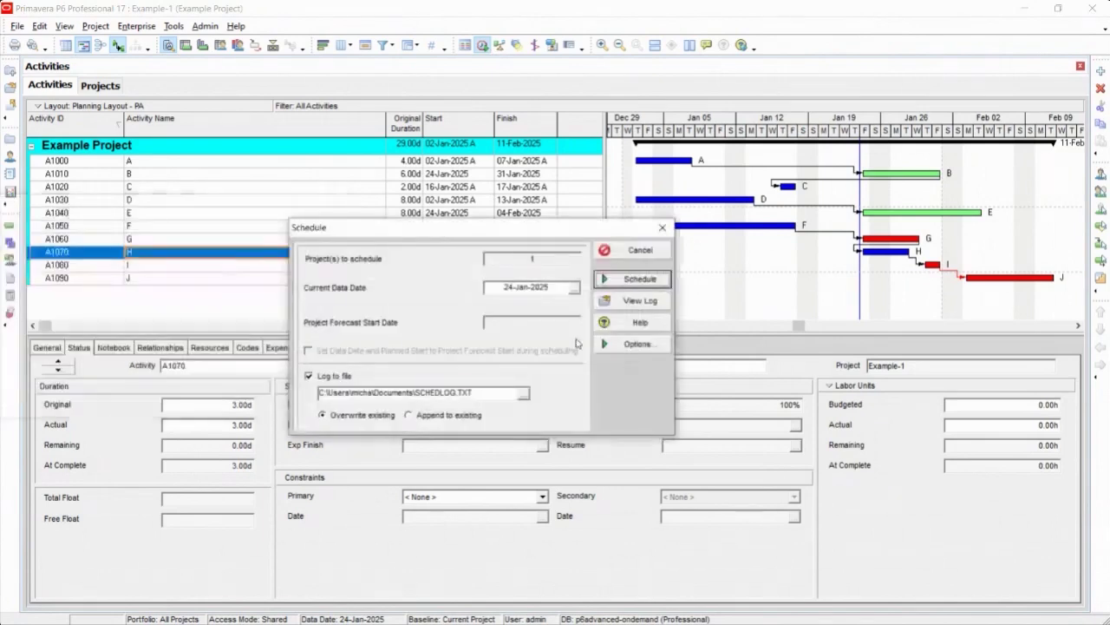
click(633, 344)
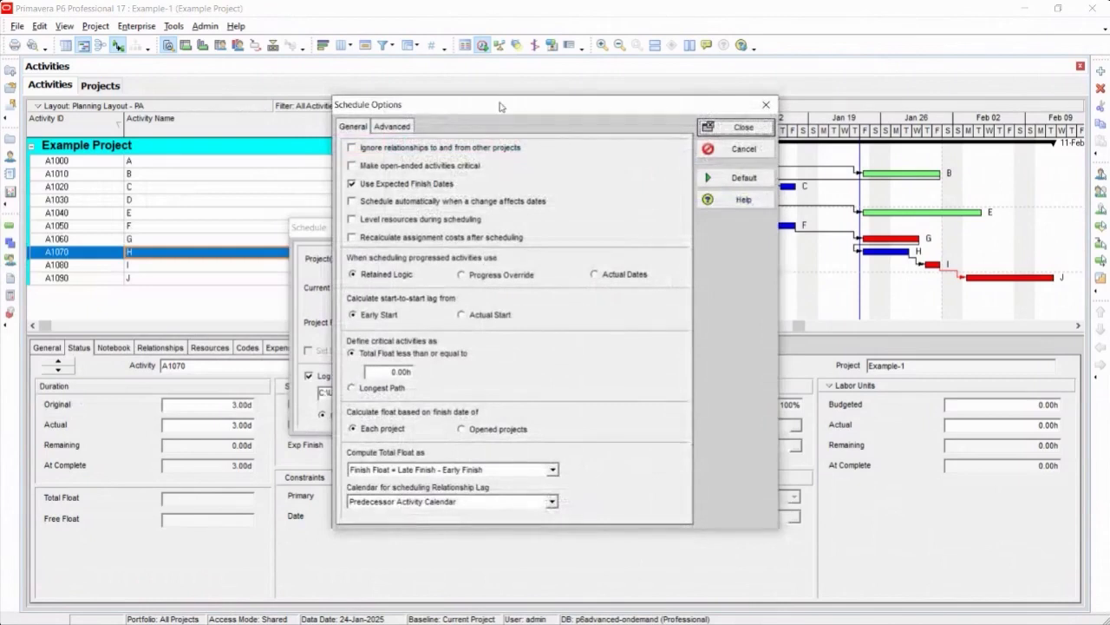
drag(500, 104, 327, 84)
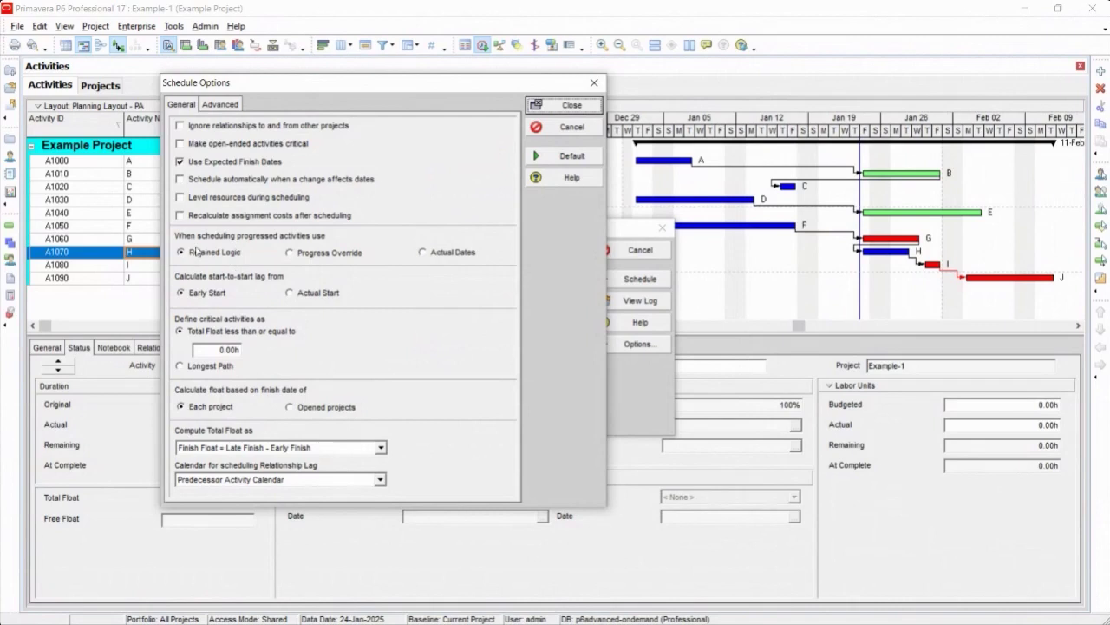
click(291, 255)
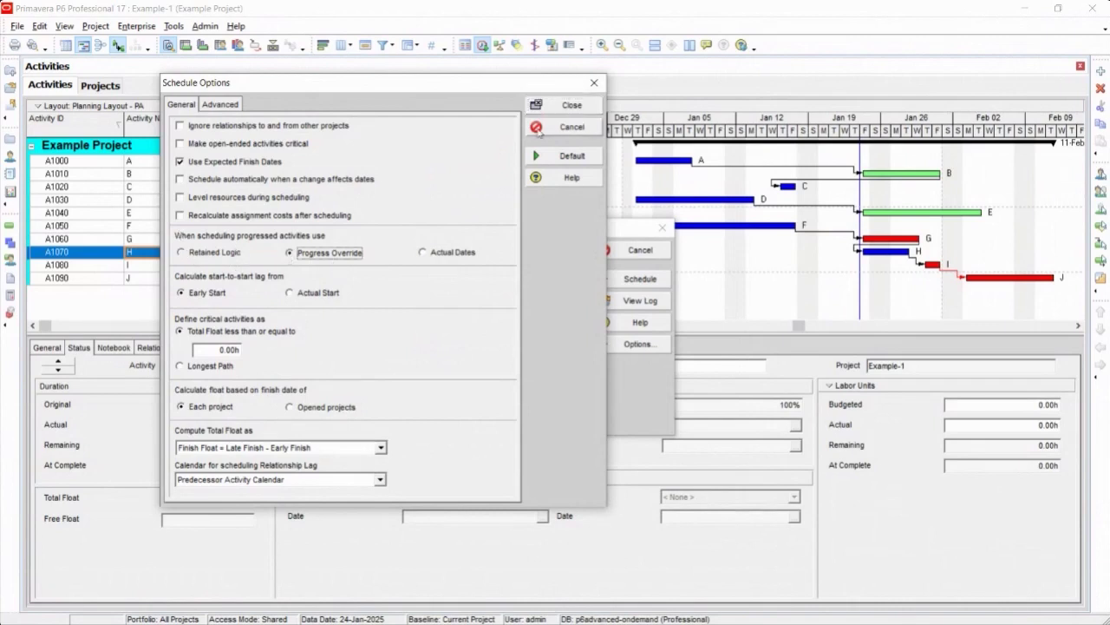
click(569, 105)
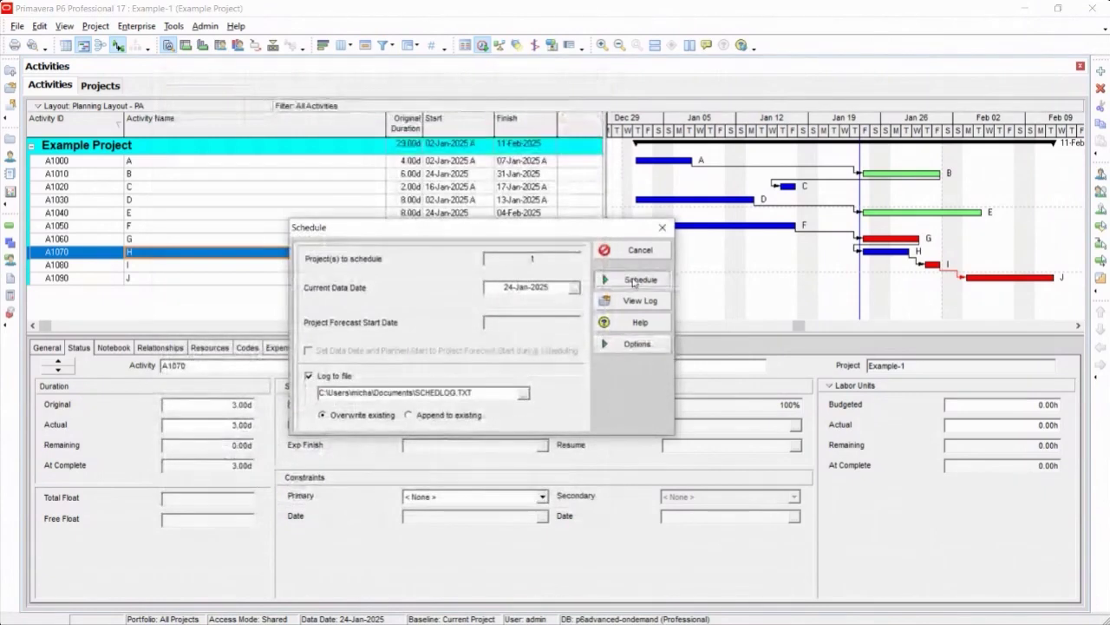
click(633, 279)
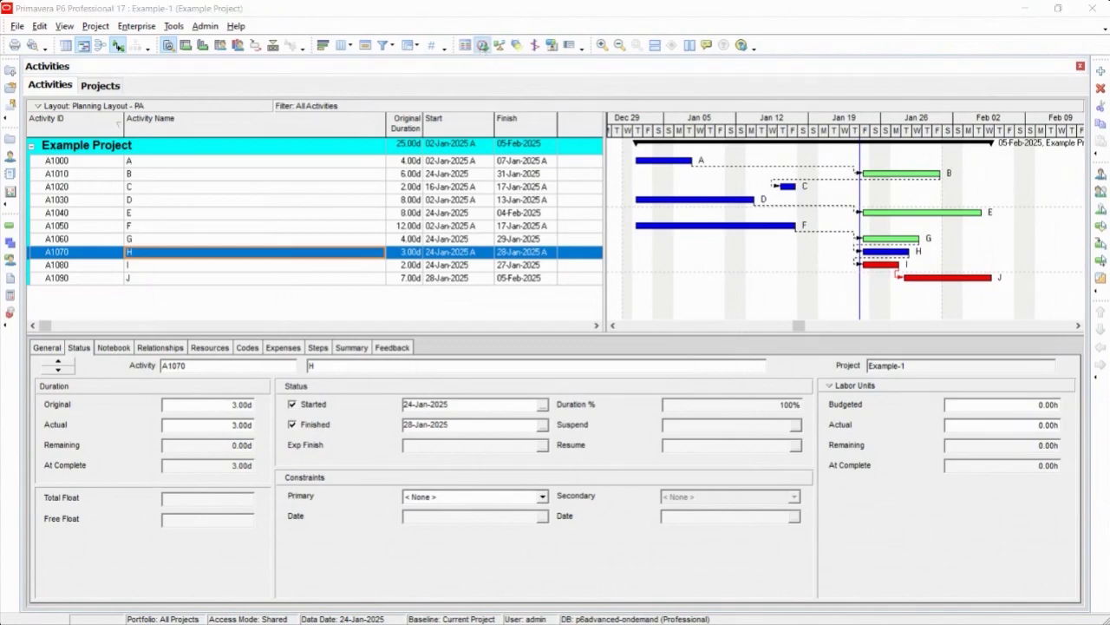
- Reschedule with Retained Logic for progressed activities, restoring the 11-Feb-2025 finish
key(F9)
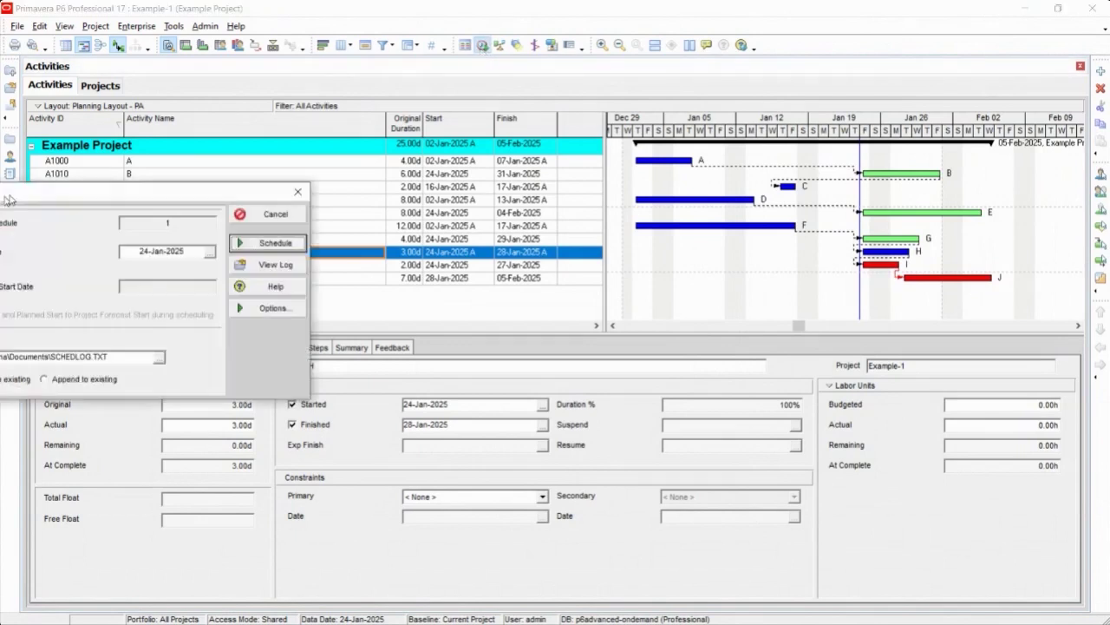
click(590, 301)
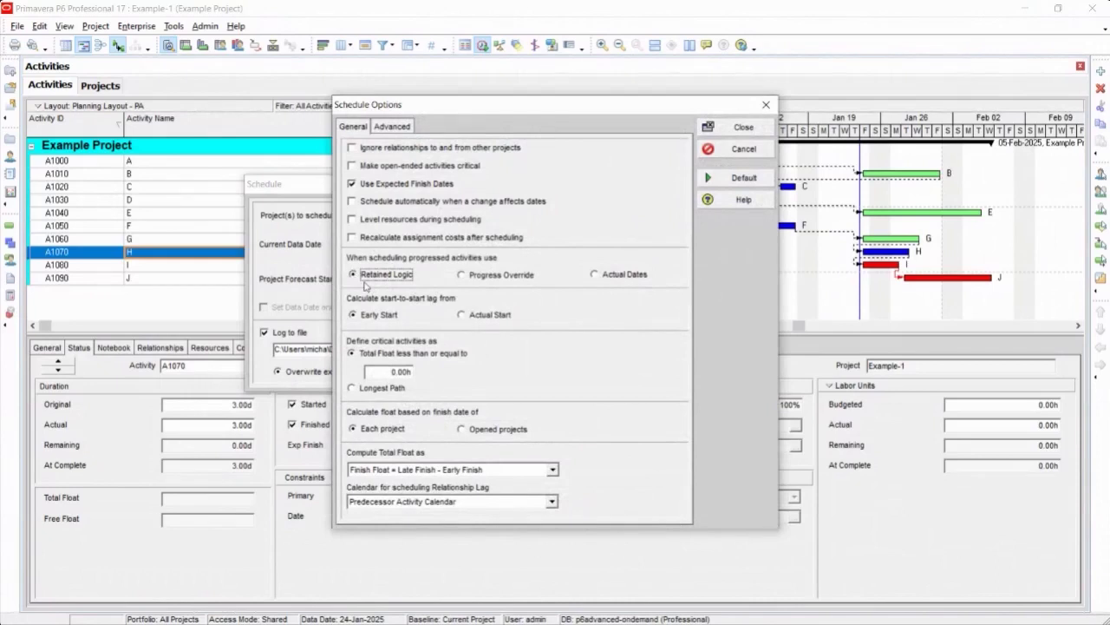
click(505, 276)
click(387, 276)
click(744, 126)
click(587, 234)
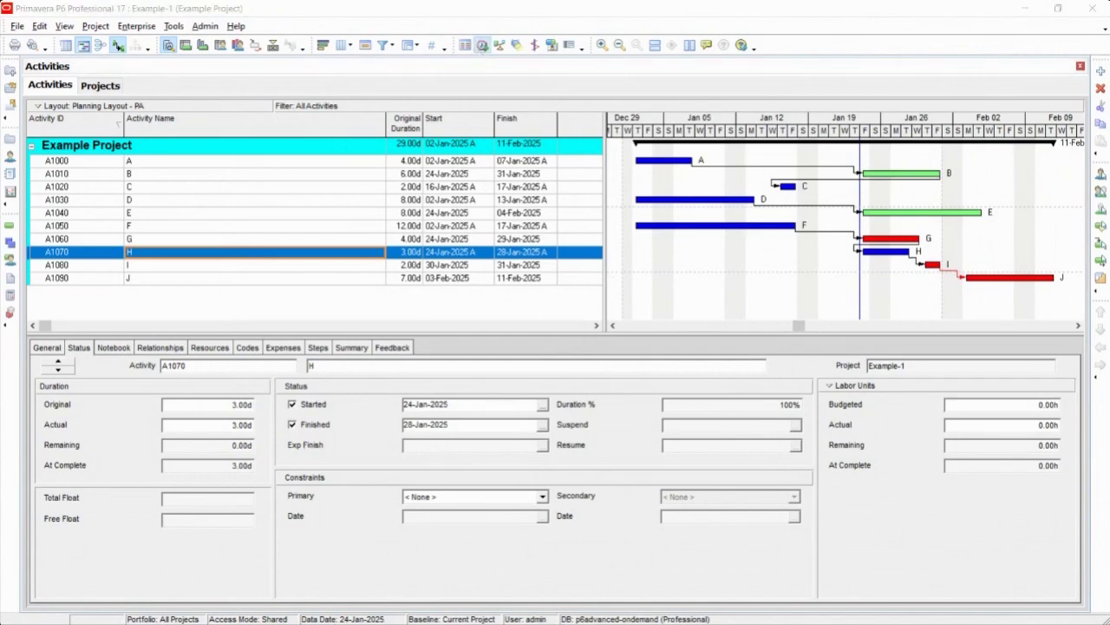
- Reschedule using Actual Dates for progressed activities, giving a 10-Feb-2025 project finish
key(F9)
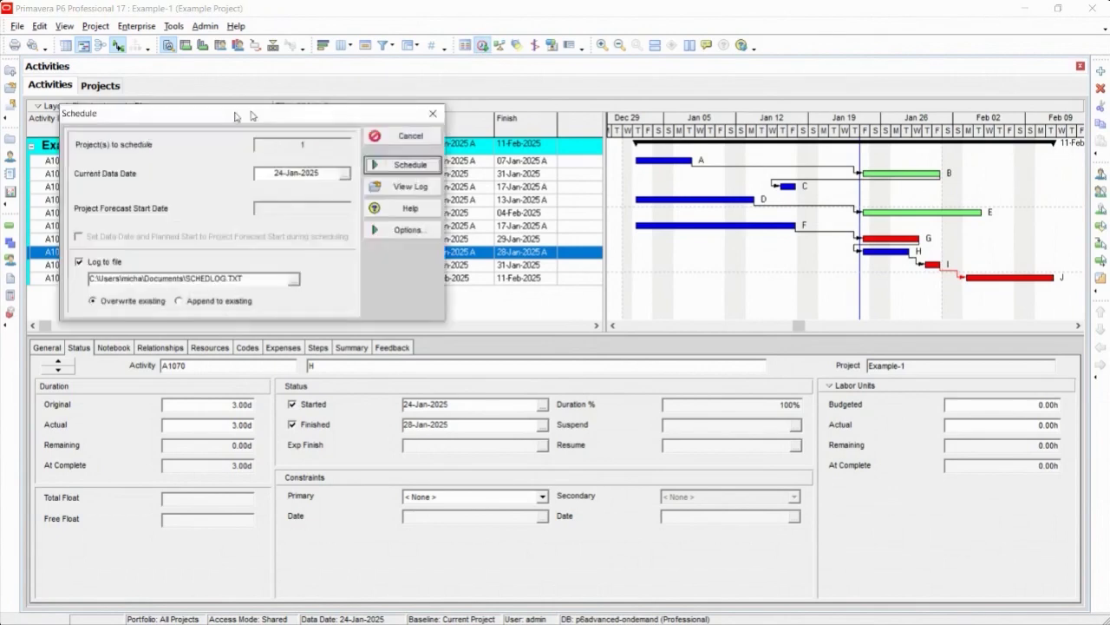
drag(234, 116, 551, 160)
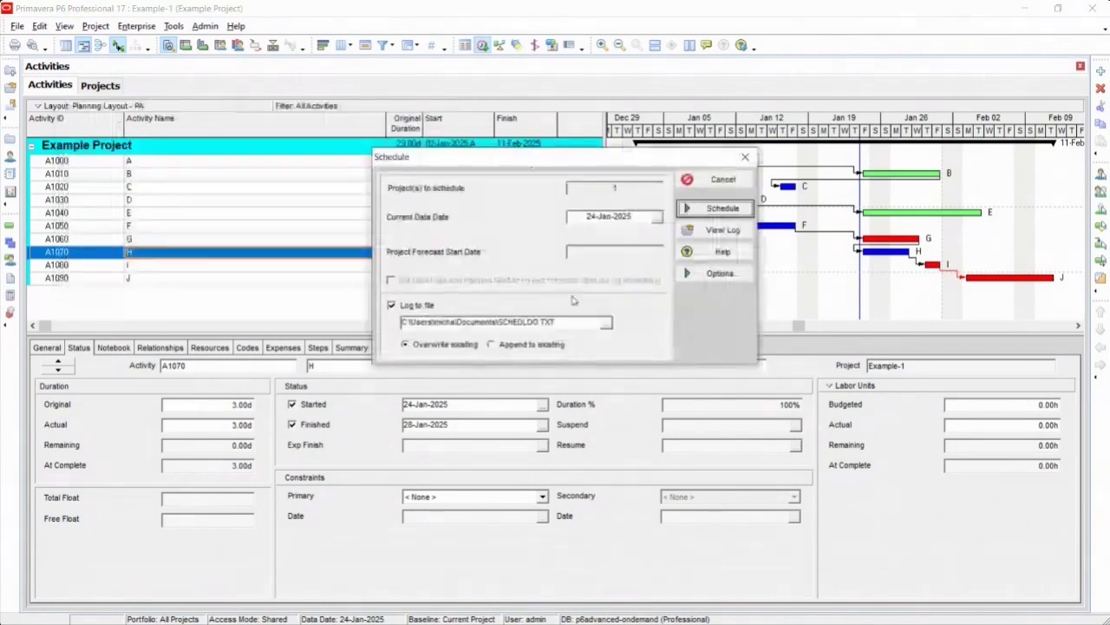
click(707, 276)
click(608, 274)
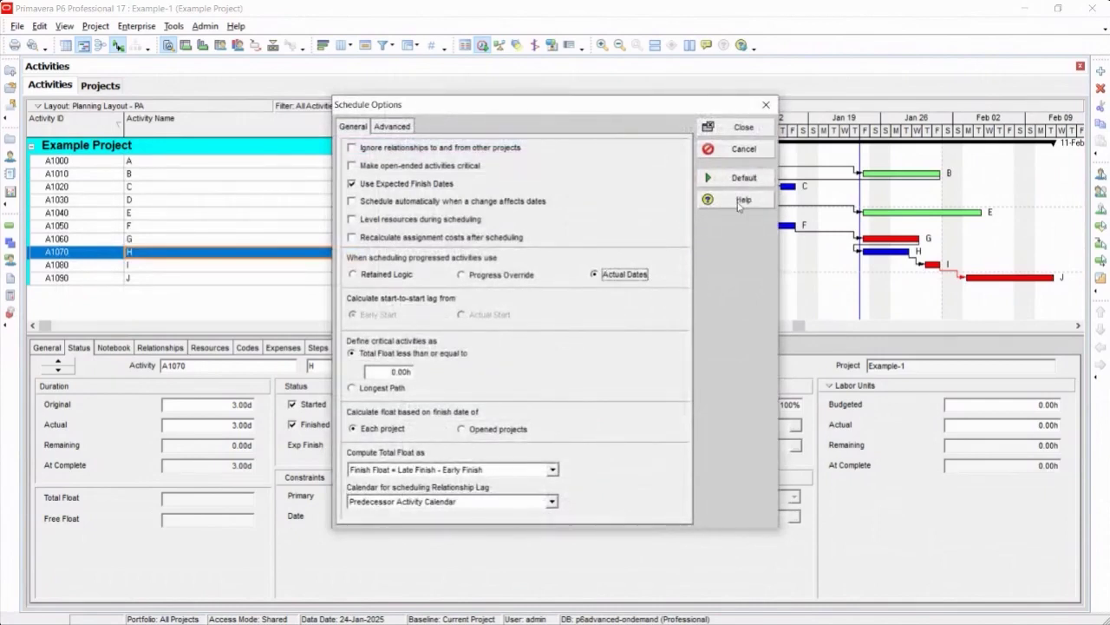
key(Escape)
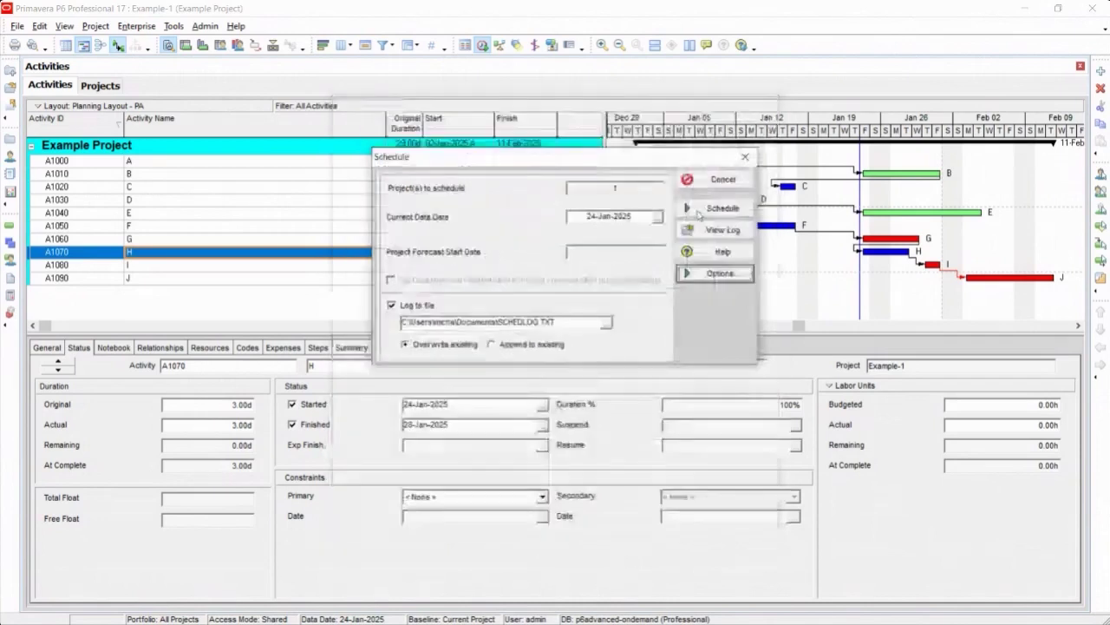
click(699, 212)
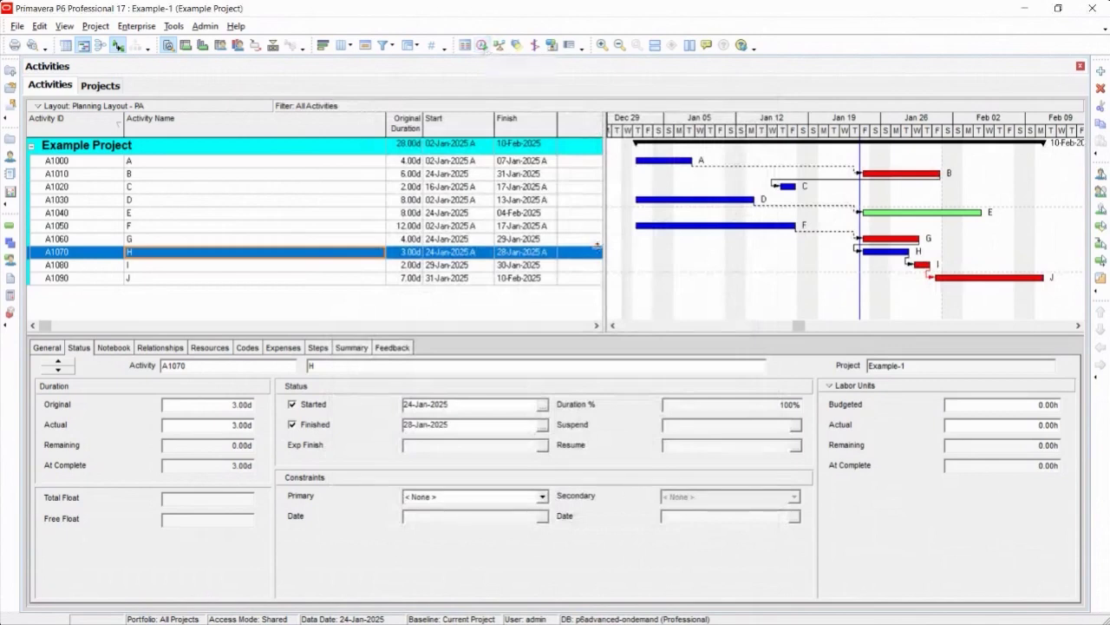
click(483, 45)
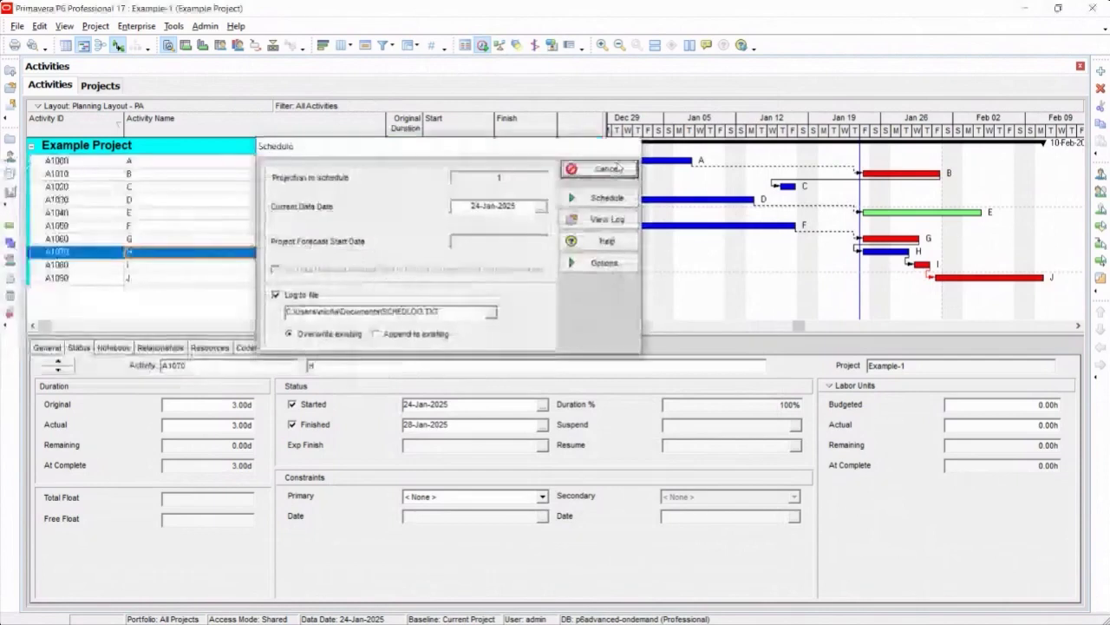
click(614, 168)
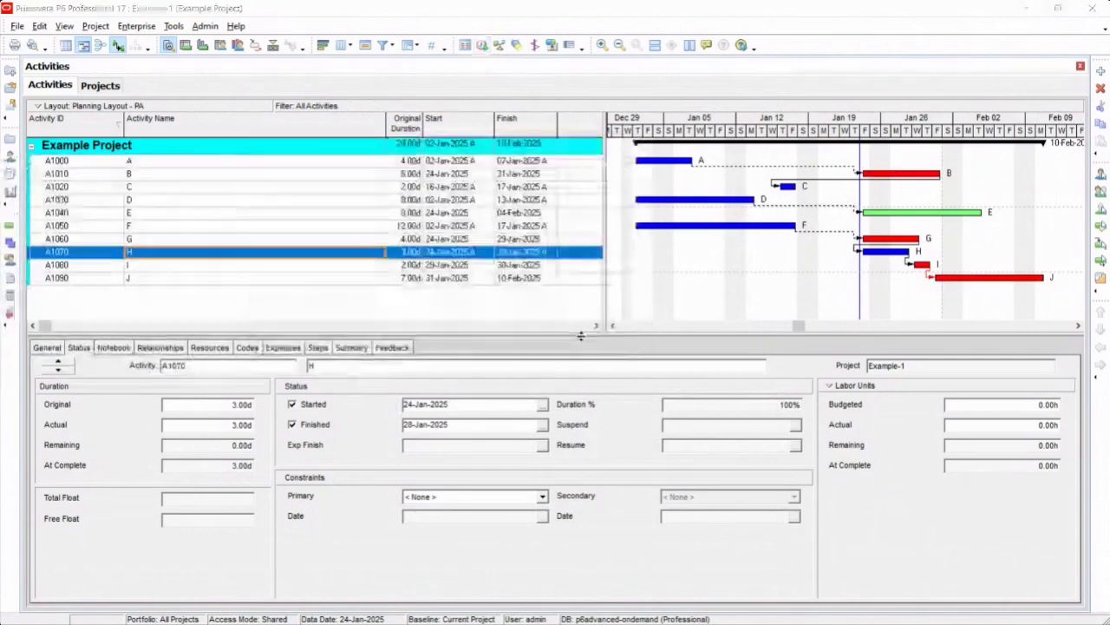